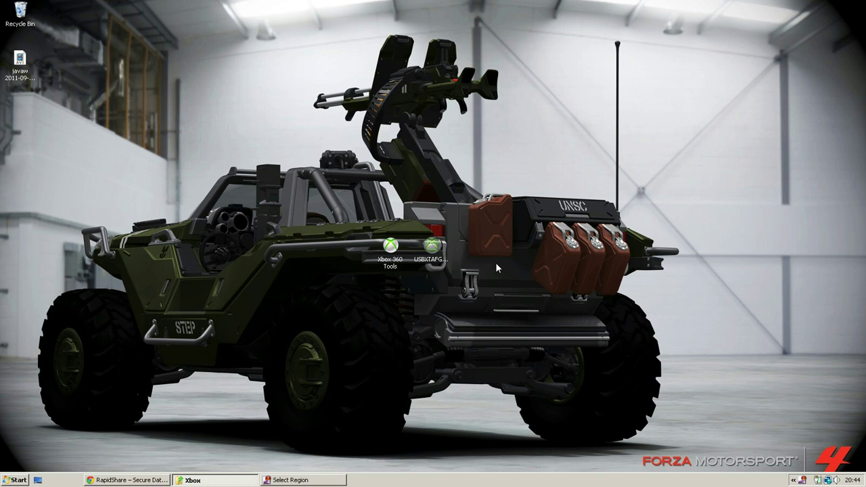
Move the Xbox 360 Tools and USBXTAFGUI desktop icons together to a new spot on the desktop.
left_click_drag(506, 286, 353, 265)
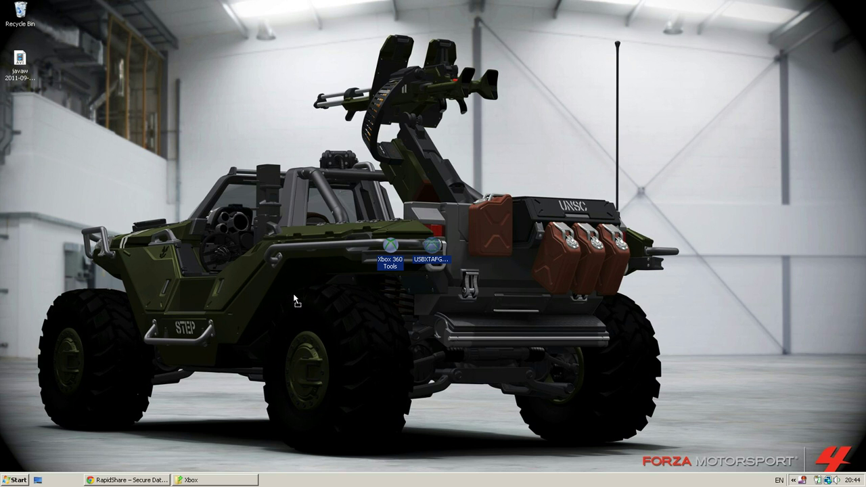
left_click_drag(296, 331, 315, 261)
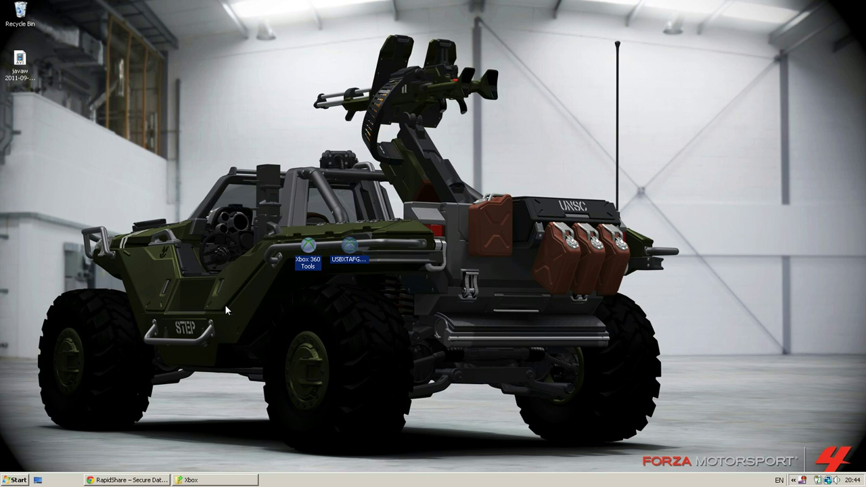
left_click(359, 294)
Launch Xbox 360 Tools and open the connected USB device in the USB Explorer.
double_click(319, 264)
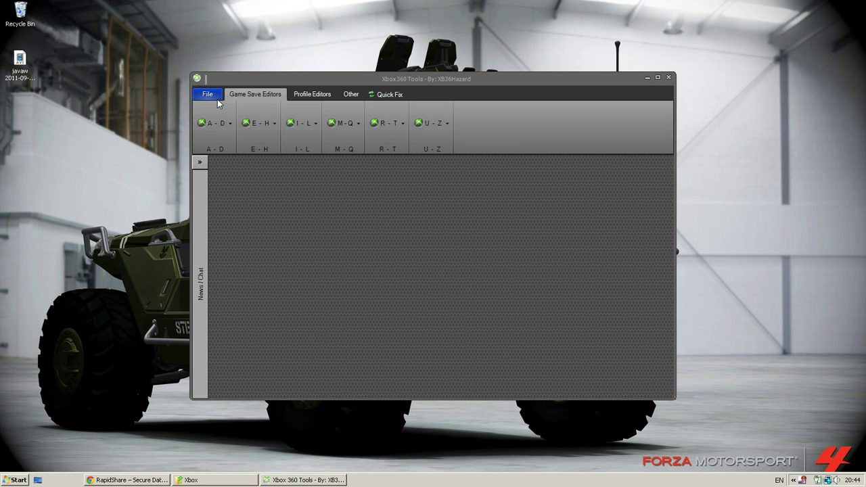
left_click(218, 98)
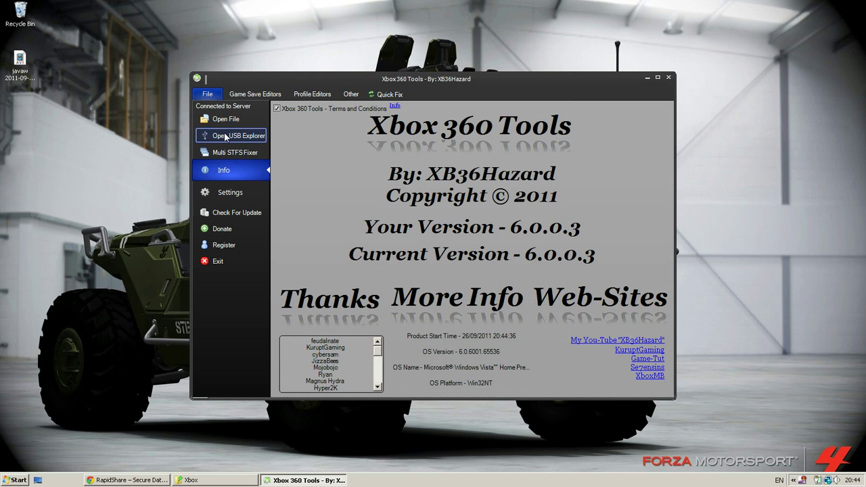
left_click(225, 137)
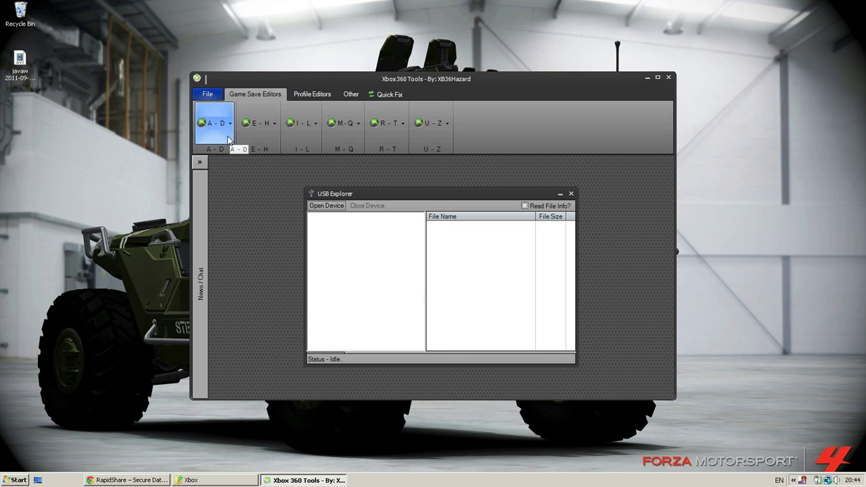
left_click(334, 212)
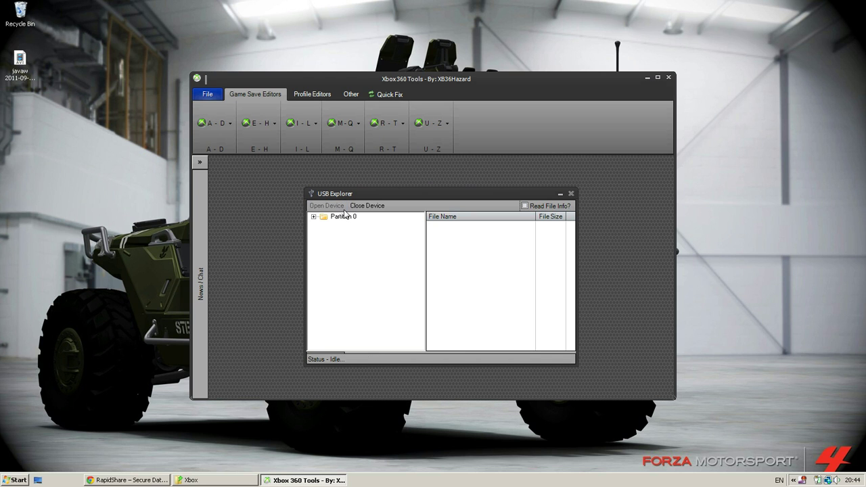
Expand Partition 0 and its Content folder in the device tree.
left_click(346, 216)
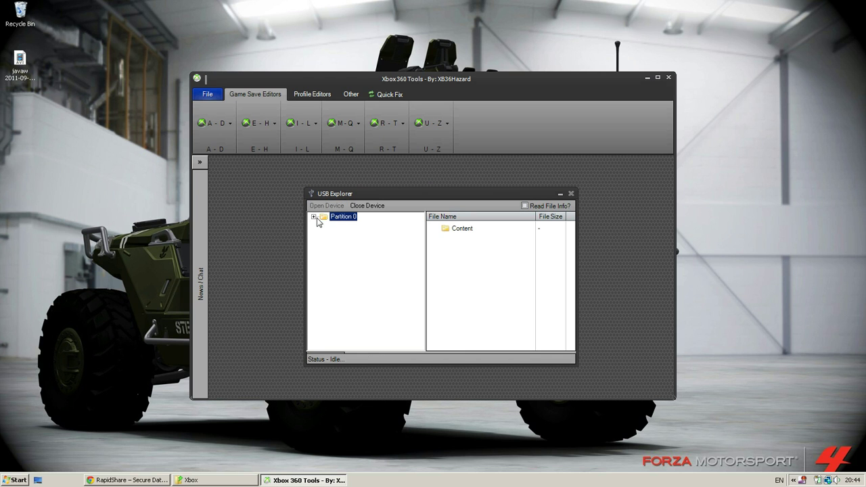
left_click(314, 217)
left_click(334, 227)
left_click(324, 226)
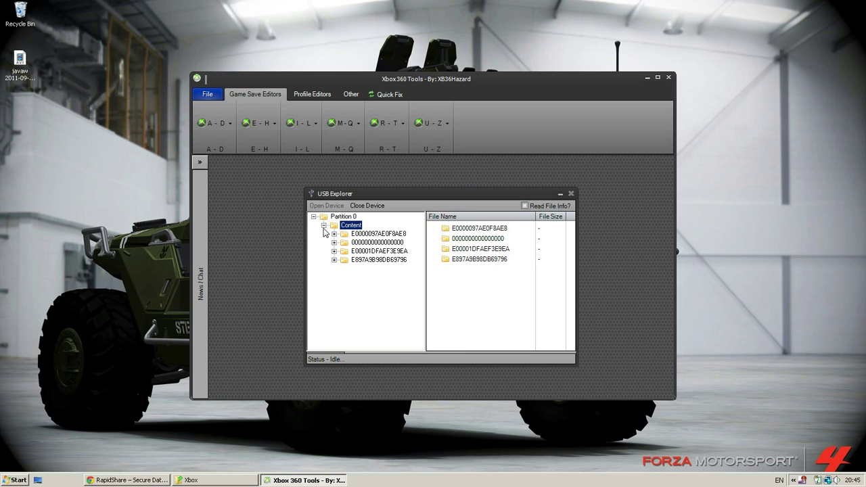
Expand the first profile folder under Content and open 4D53084D > 00000001 to list its save files.
left_click(401, 234)
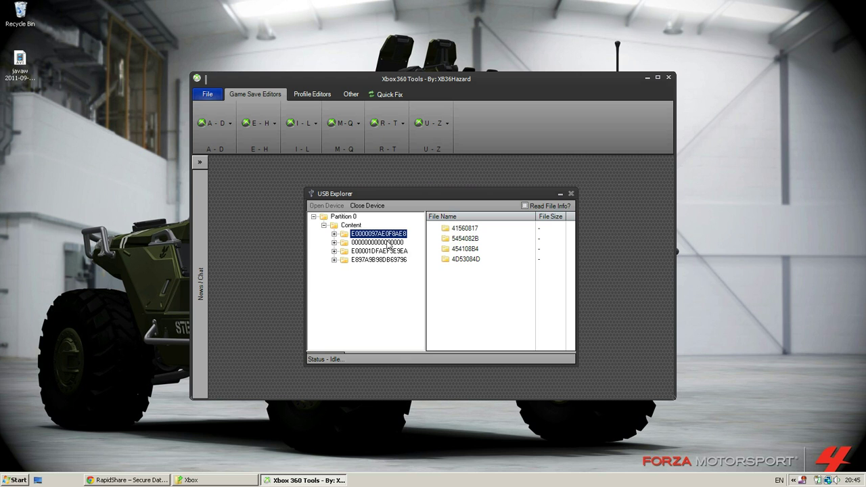
left_click(460, 260)
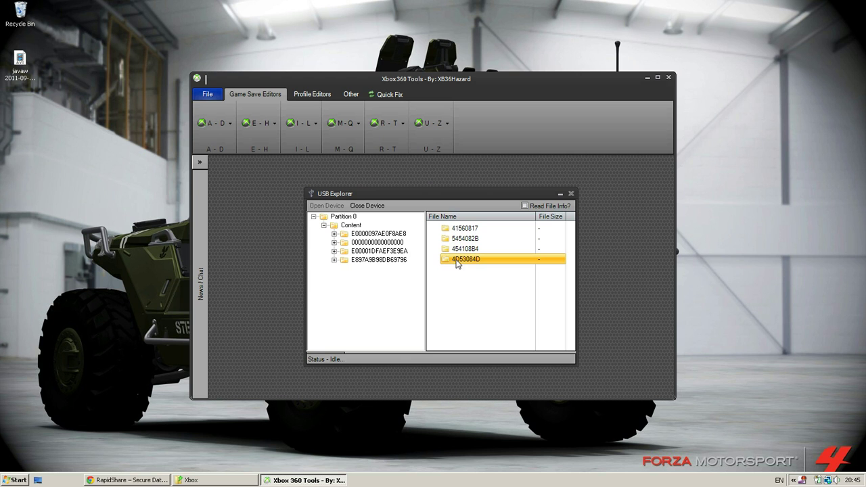
left_click(334, 234)
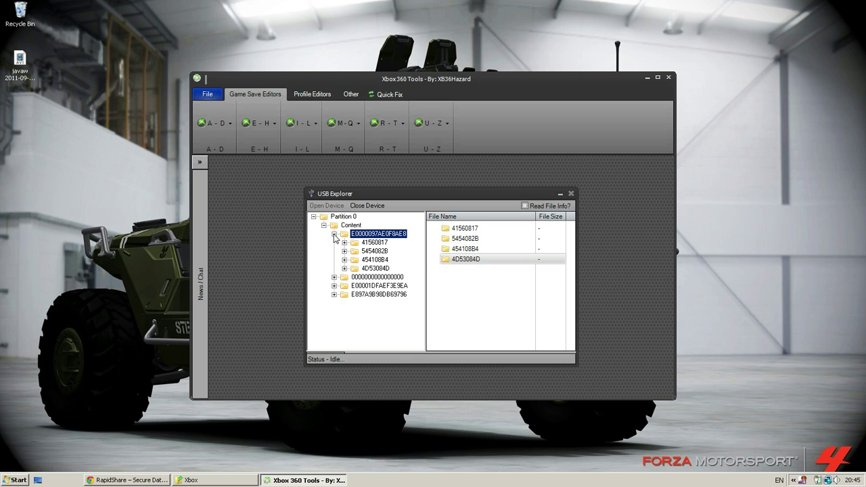
left_click(369, 269)
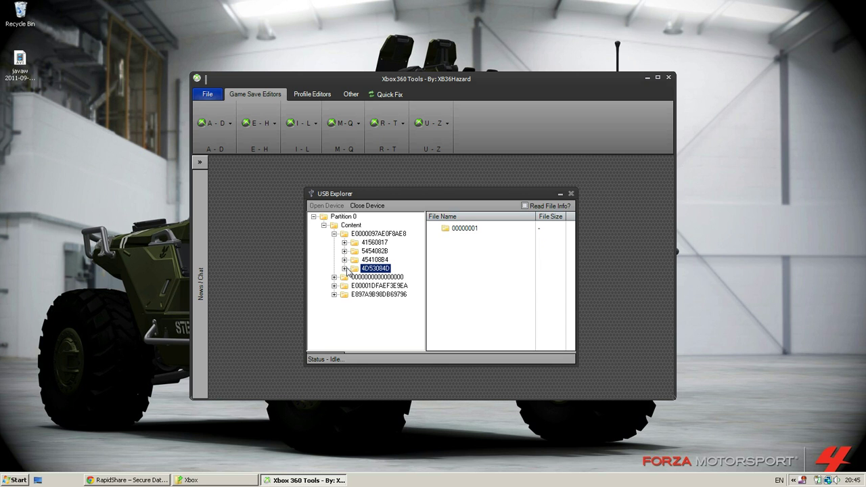
left_click(344, 268)
left_click(367, 277)
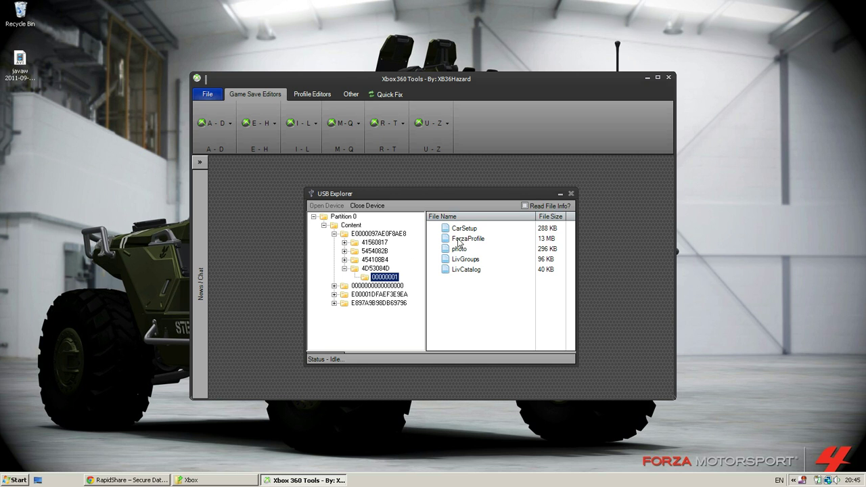
Extract ForzaProfile to the desktop under the same name and open the extracted file in the Forza Motorsport 3 mod editor.
left_click(459, 241)
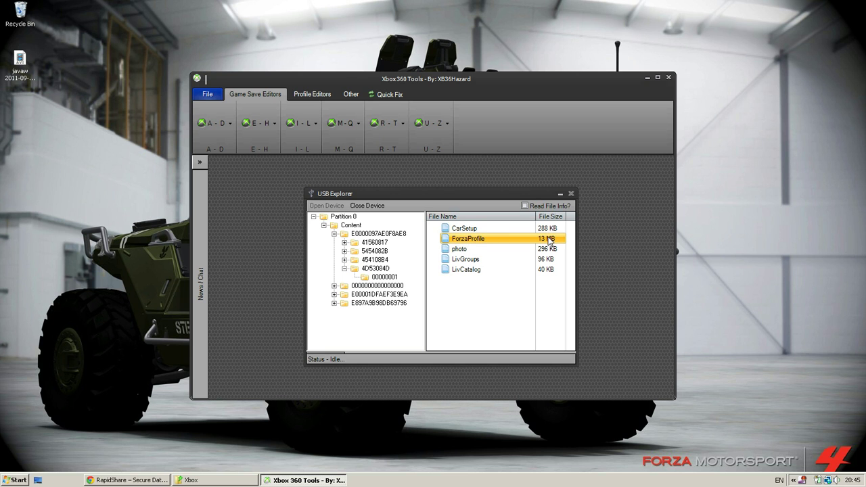
right_click(469, 231)
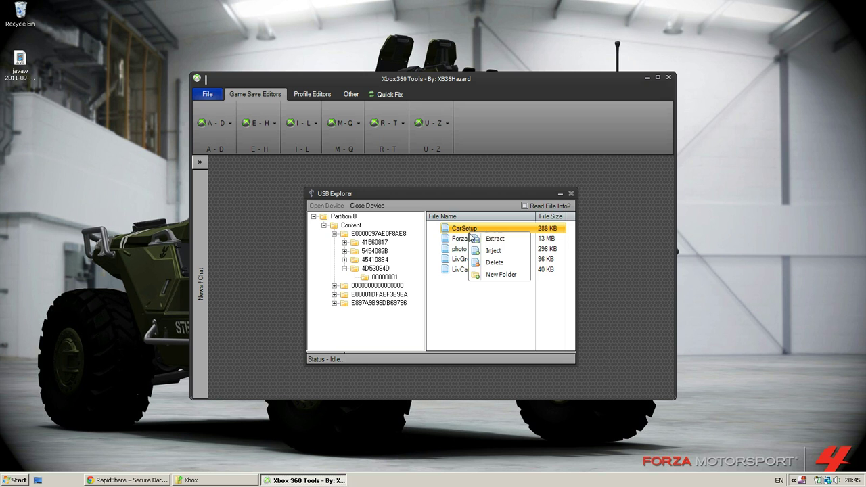
right_click(452, 243)
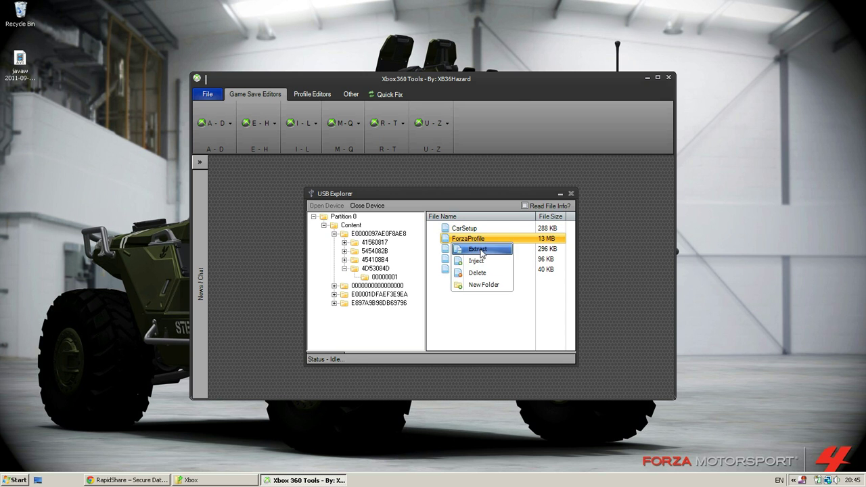
left_click(478, 249)
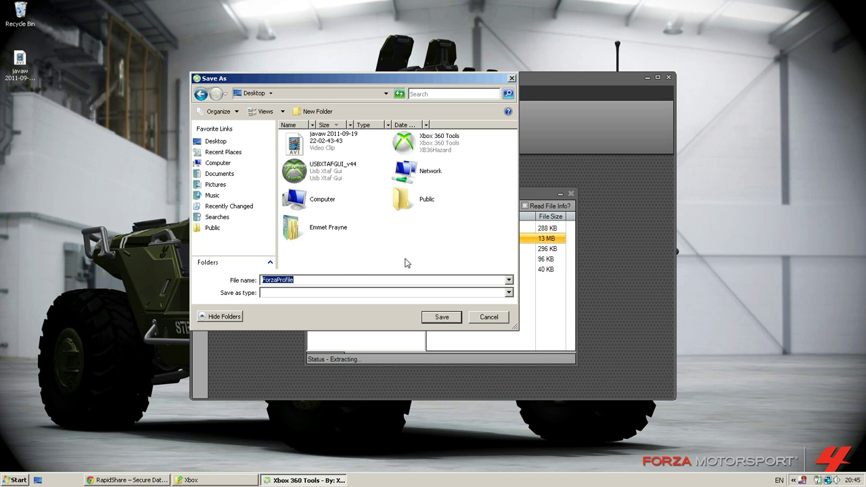
left_click(441, 316)
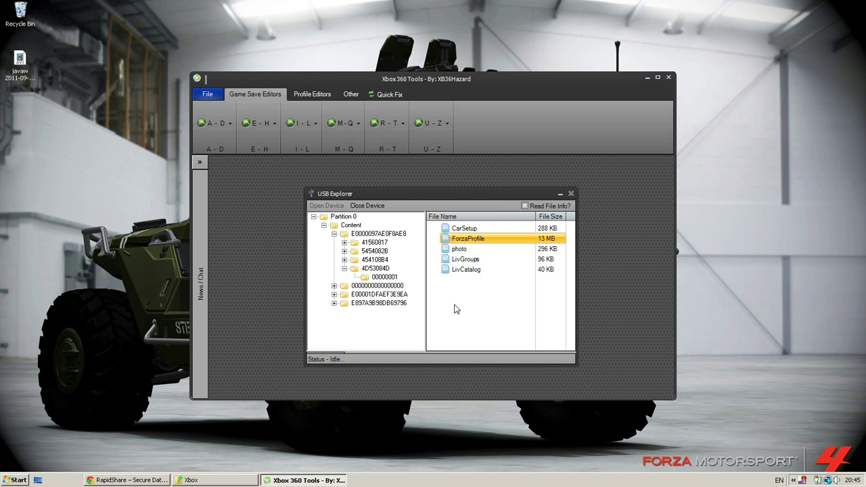
left_click_drag(27, 107, 256, 213)
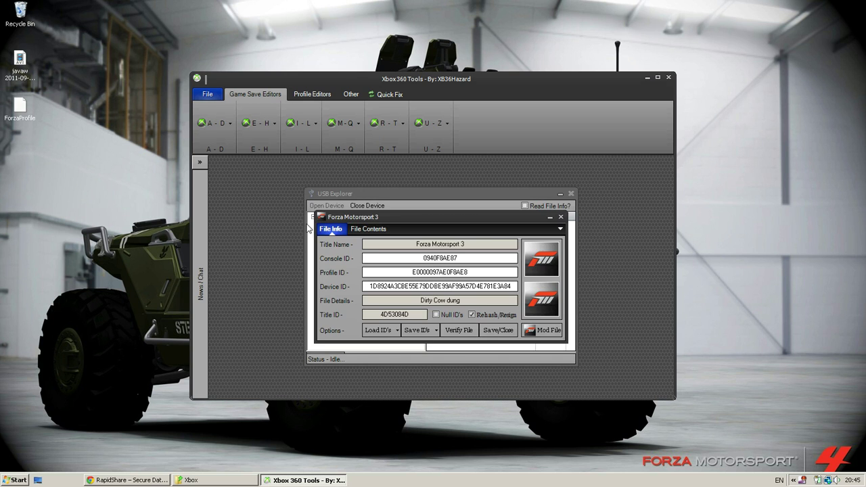
left_click(559, 331)
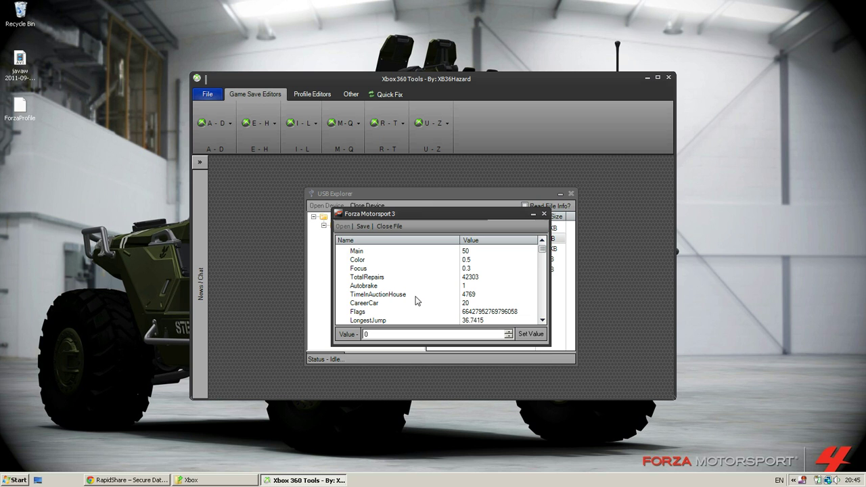
Set the profile's Level value to 50 in the Forza Motorsport 3 editor.
left_click(542, 321)
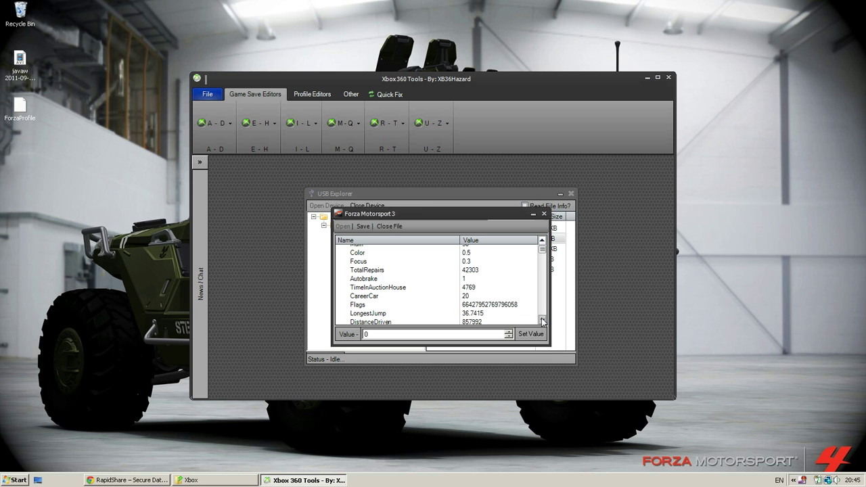
left_click(542, 320)
left_click(541, 320)
left_click(541, 320)
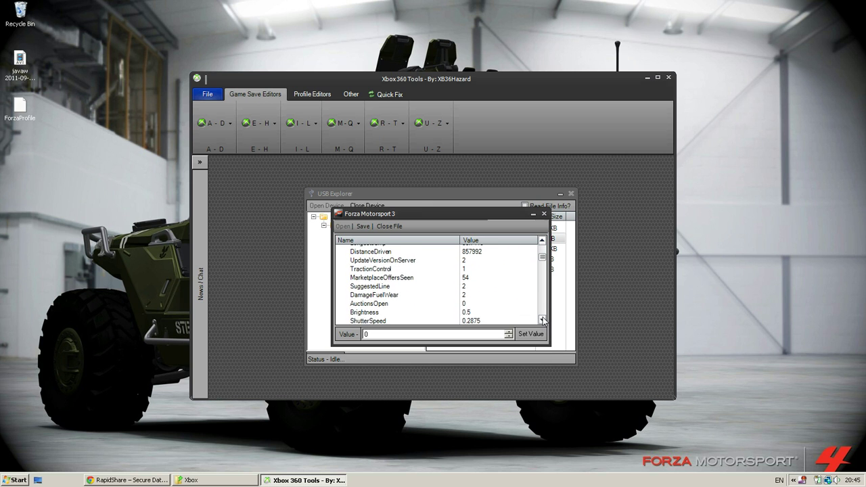
left_click(542, 321)
left_click(542, 320)
left_click(542, 320)
left_click(542, 320)
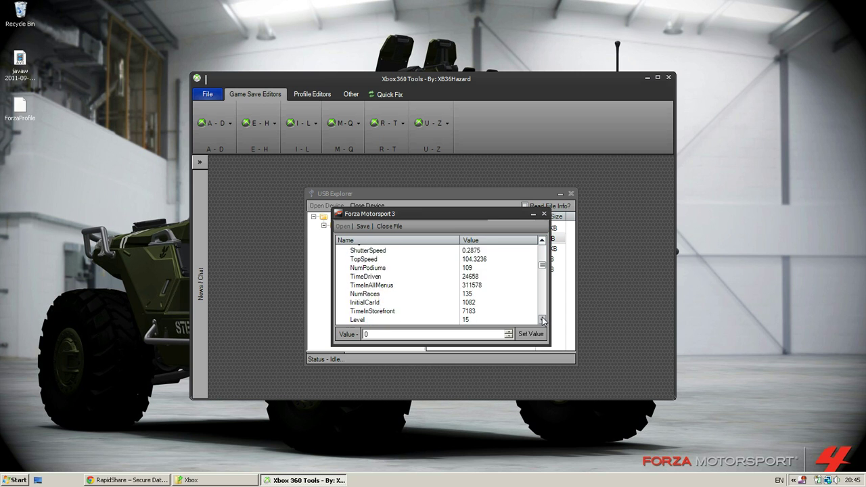
left_click(541, 321)
left_click(542, 320)
left_click(541, 321)
left_click(542, 320)
left_click(461, 286)
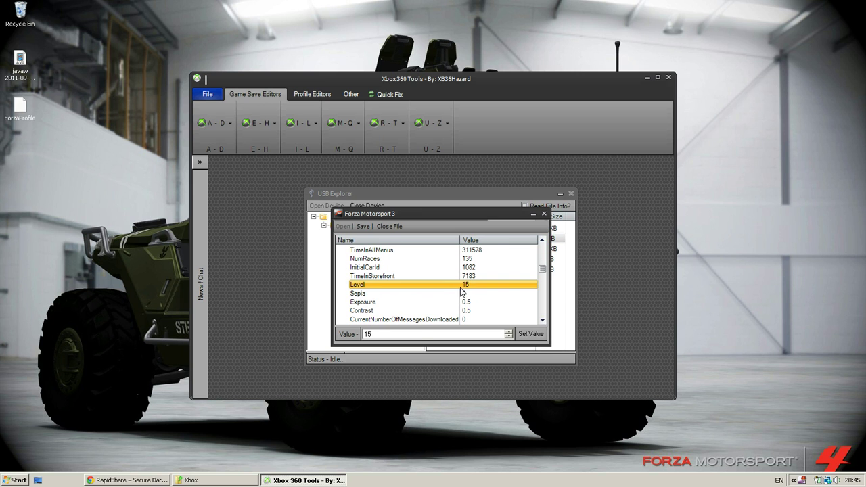
left_click(422, 335)
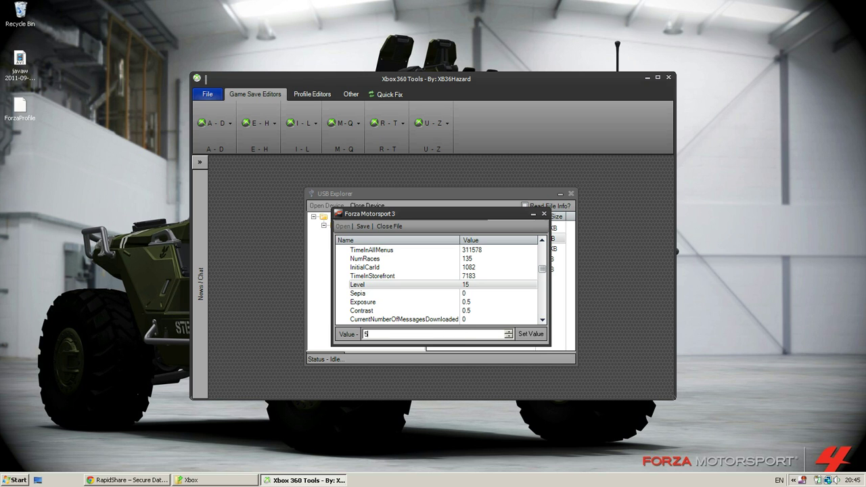
left_click(536, 335)
Set the profile's Credits value to 123456789.
left_click(542, 320)
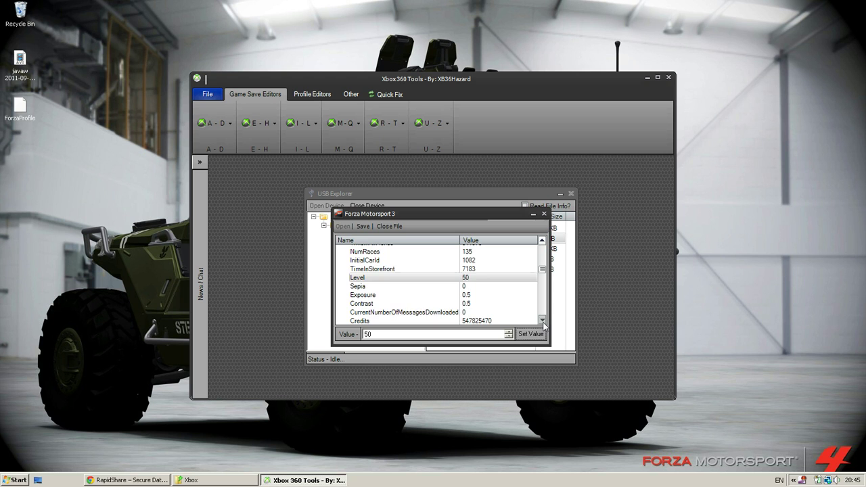
left_click(542, 320)
left_click(542, 320)
left_click(542, 321)
left_click(487, 300)
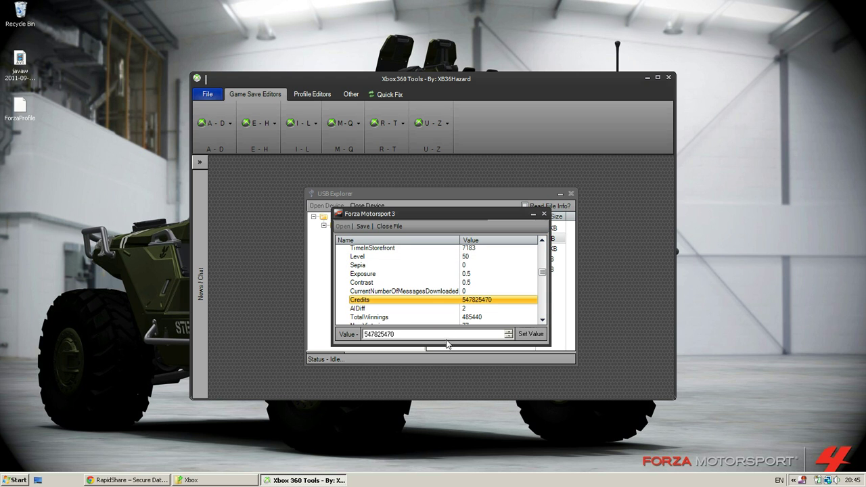
key("Tab")
key("BackSpace")
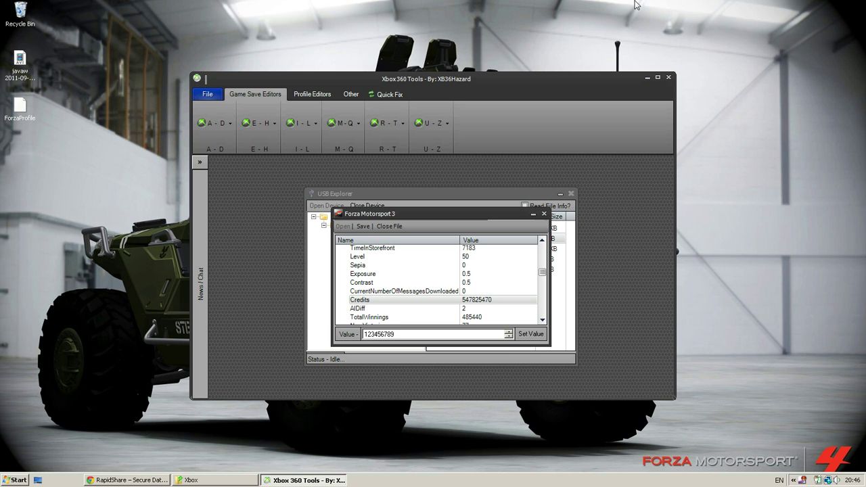
left_click(530, 334)
Save the modified ForzaProfile file and dismiss the notification.
left_click(363, 227)
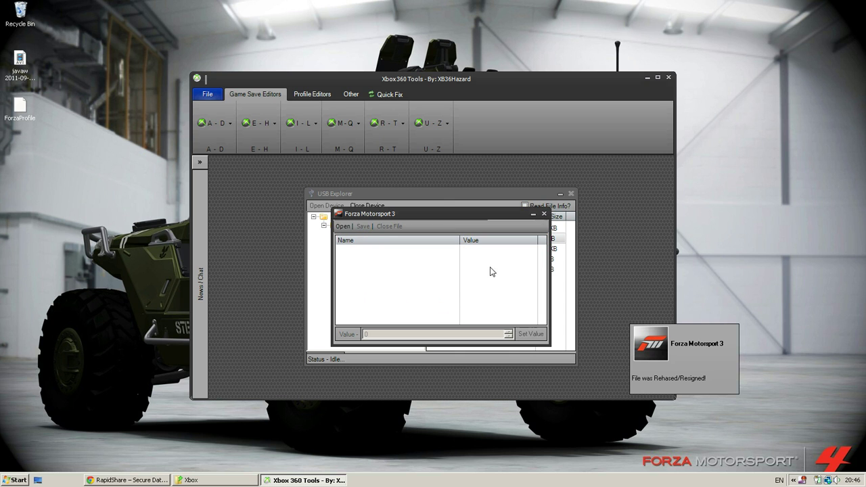
left_click(758, 385)
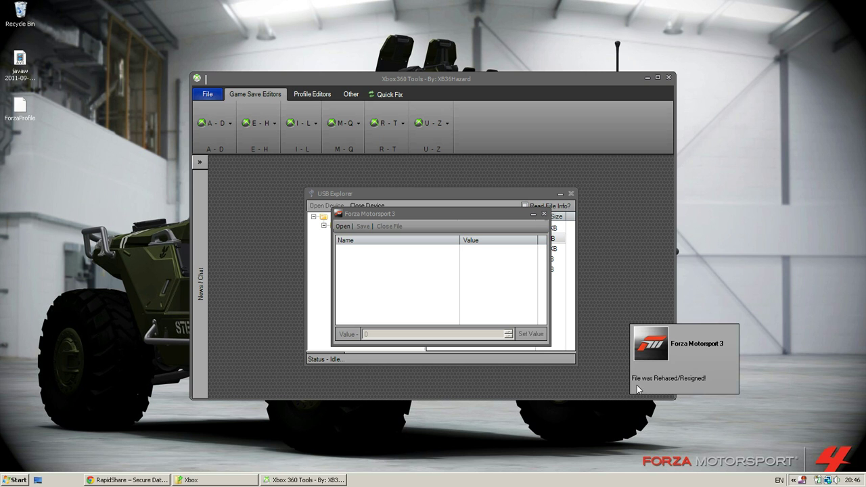
left_click(702, 384)
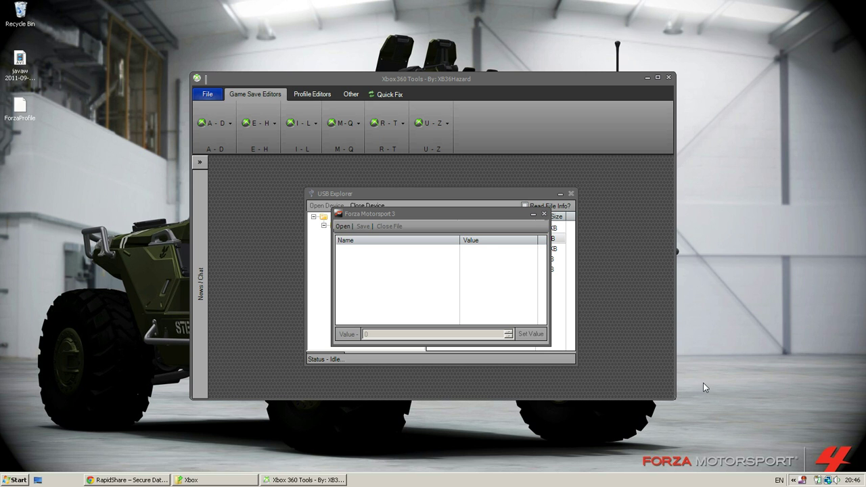
Close the save editor and the USB device, and exit Xbox 360 Tools.
left_click(543, 213)
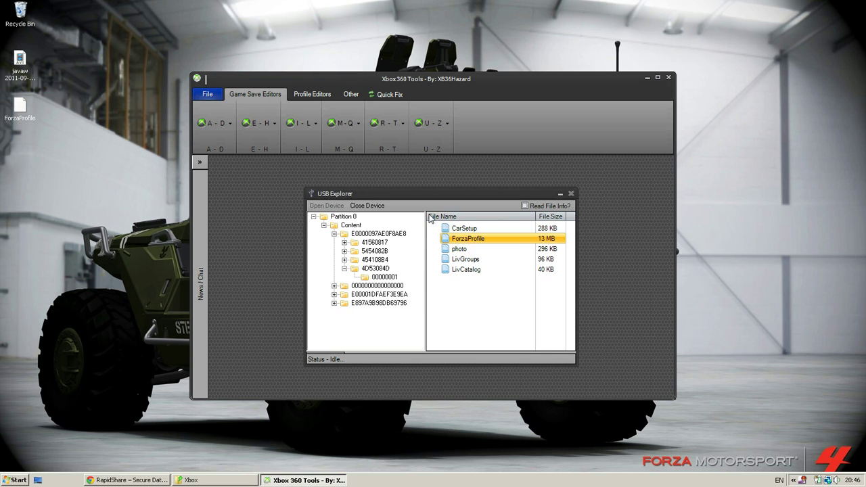
left_click(366, 205)
left_click(571, 193)
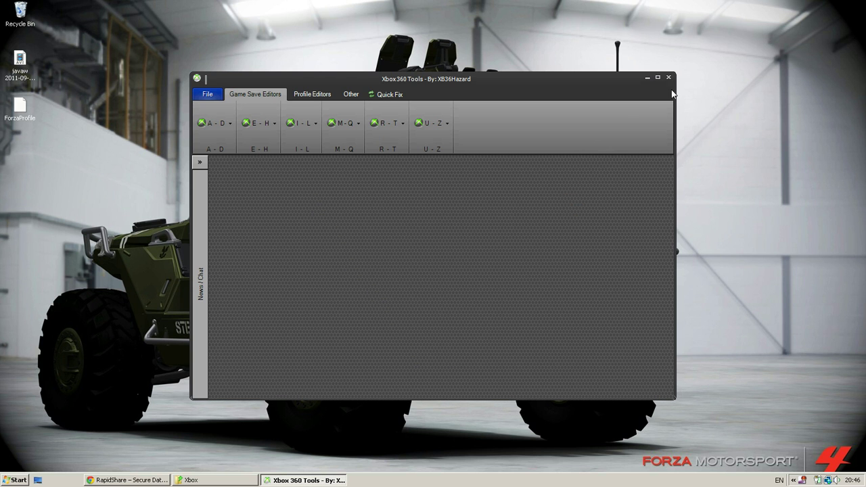
left_click(668, 79)
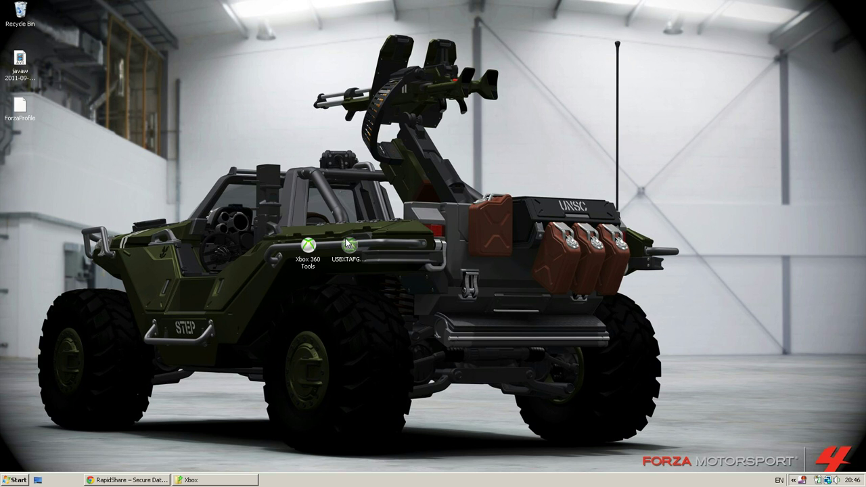
Launch Usb Xtaf Gui and open the Usb Memory Unit F: drive through the device selector.
double_click(348, 245)
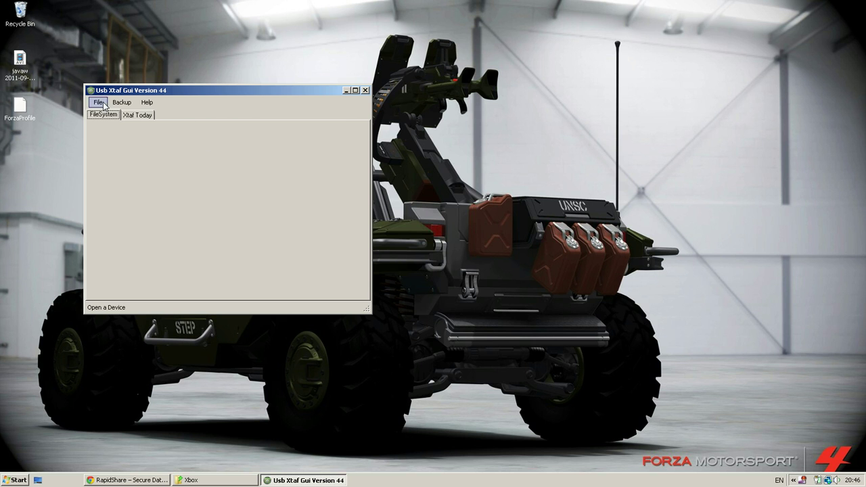
left_click(104, 103)
left_click(125, 115)
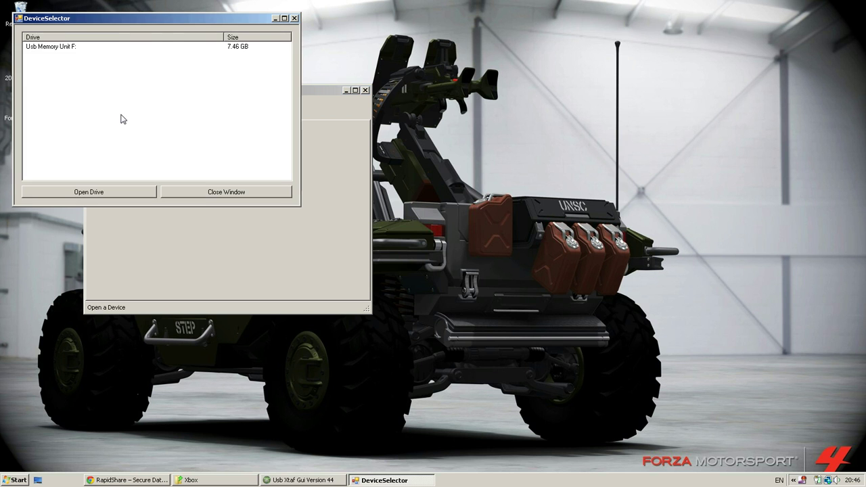
left_click(58, 49)
double_click(58, 50)
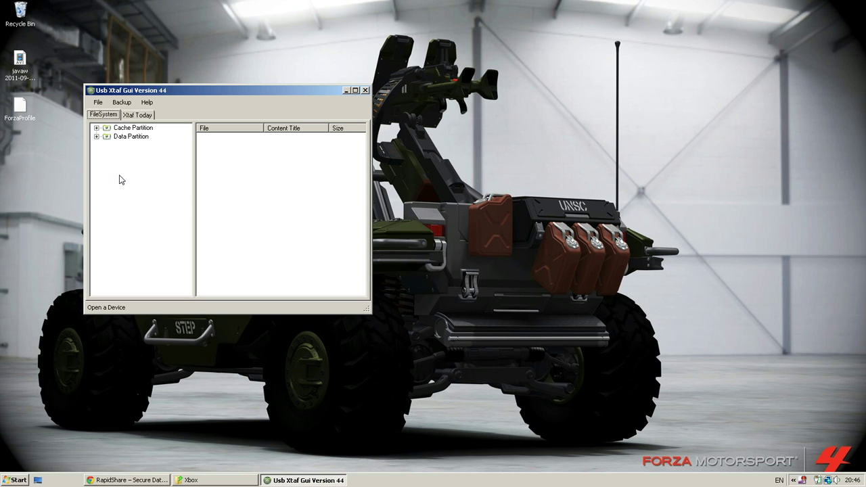
Browse the Data Partition's Content to the first profile folder, open 4D53084D and its 00000001 folder, and select ForzaProfile.
double_click(105, 137)
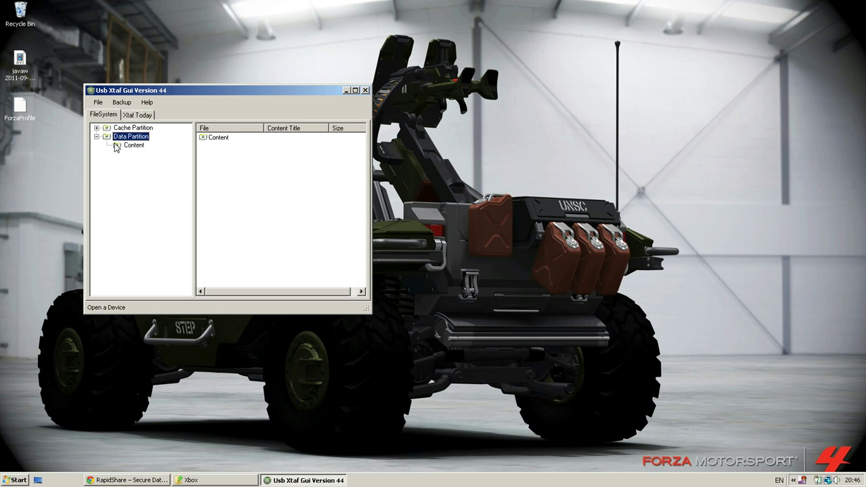
double_click(118, 145)
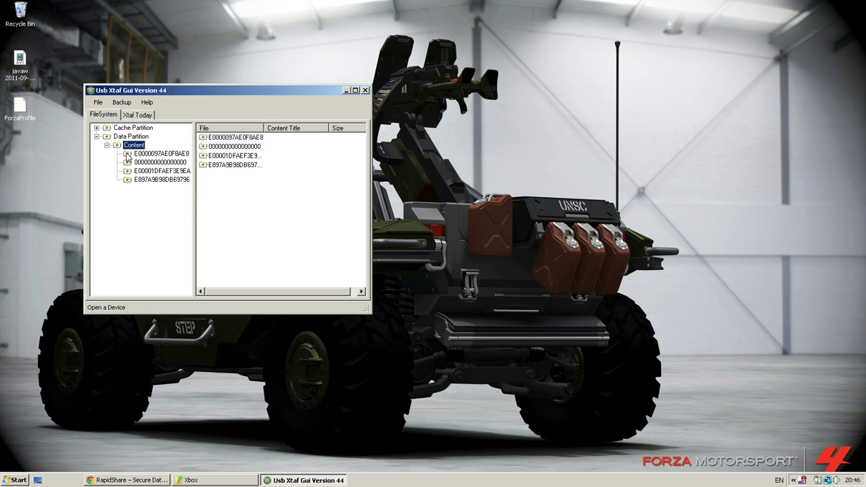
double_click(128, 154)
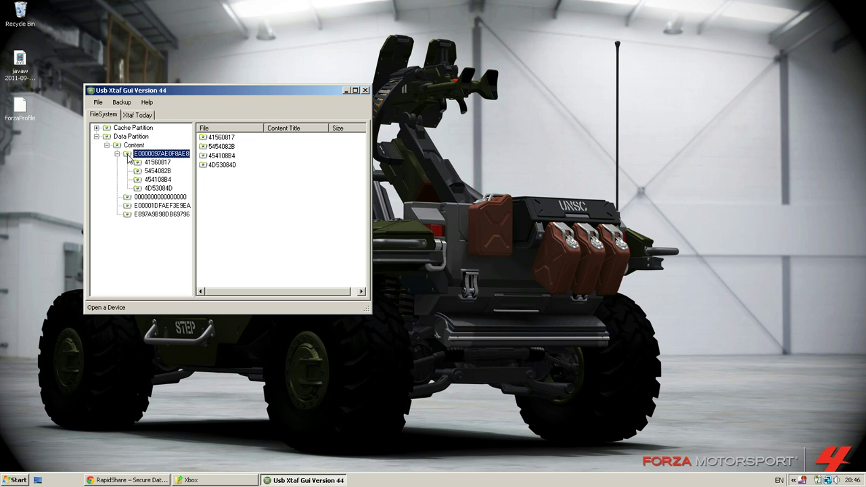
double_click(145, 188)
double_click(162, 197)
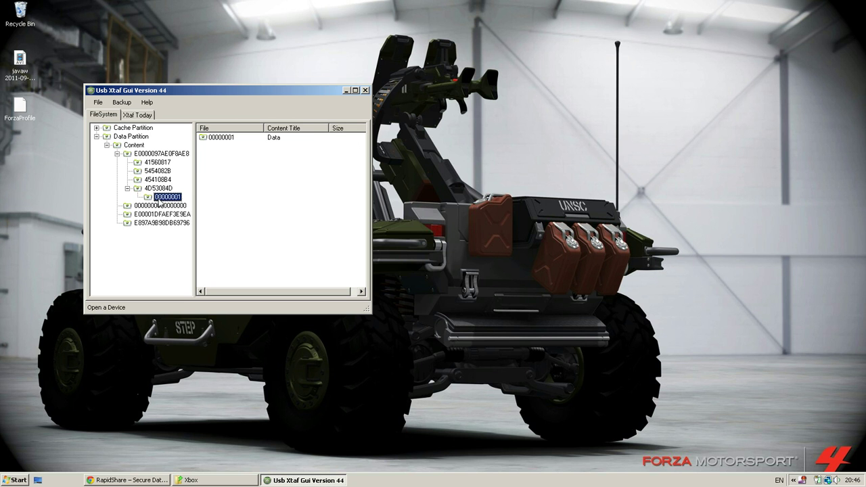
left_click(226, 148)
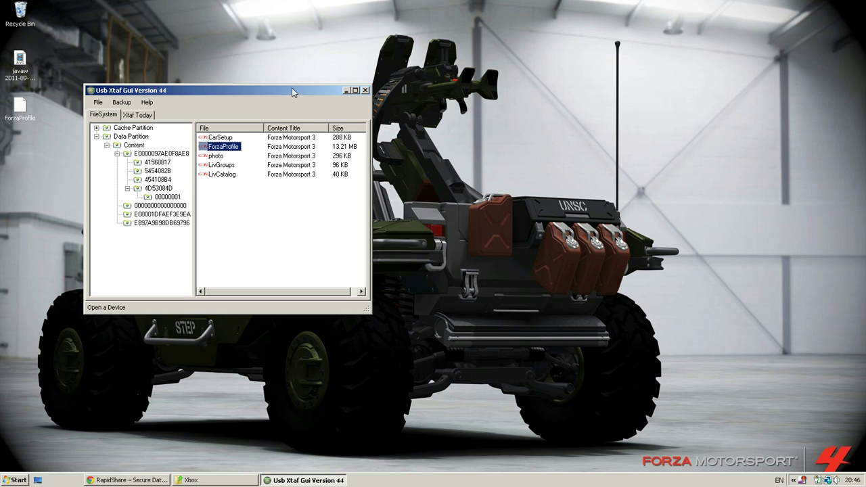
Look at the backup copies of the save in Documents, My Games, Xbox, BAK, and close the folder window.
left_click_drag(291, 88, 453, 51)
key("super")
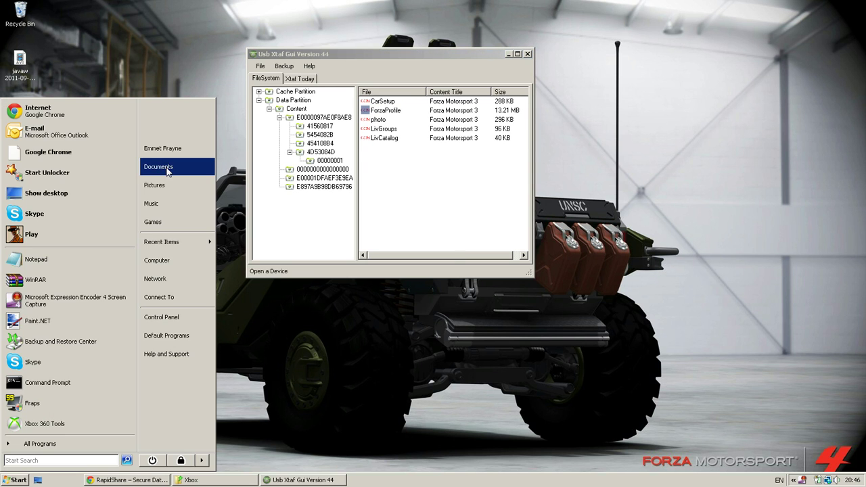
left_click(158, 167)
double_click(367, 159)
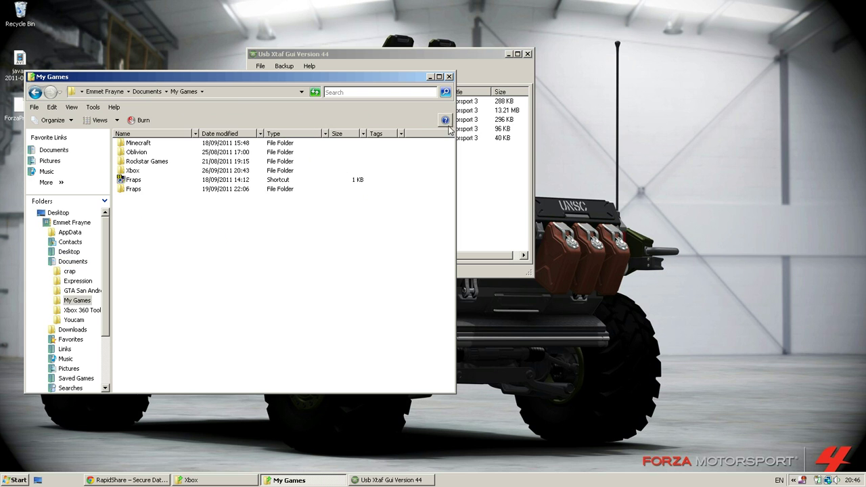
left_click_drag(289, 77, 543, 251)
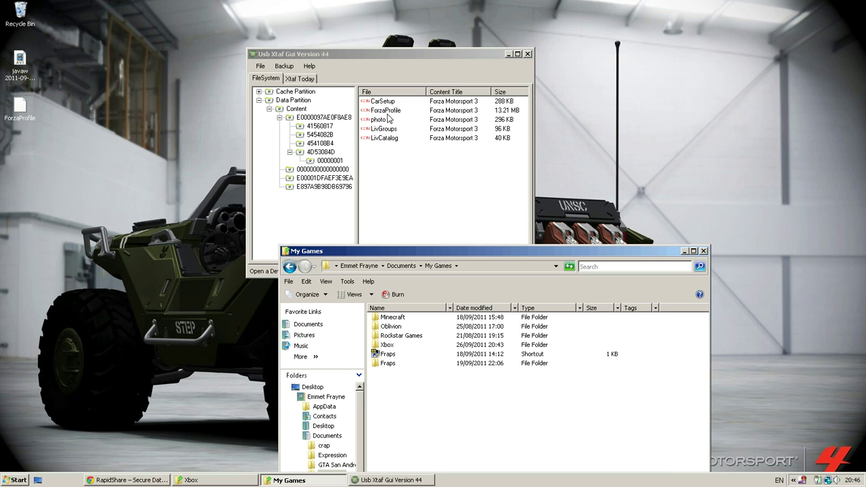
double_click(399, 344)
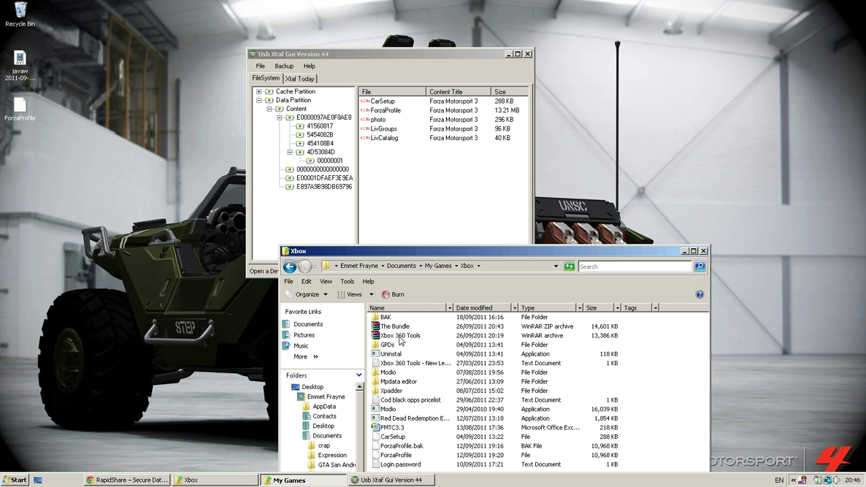
double_click(397, 316)
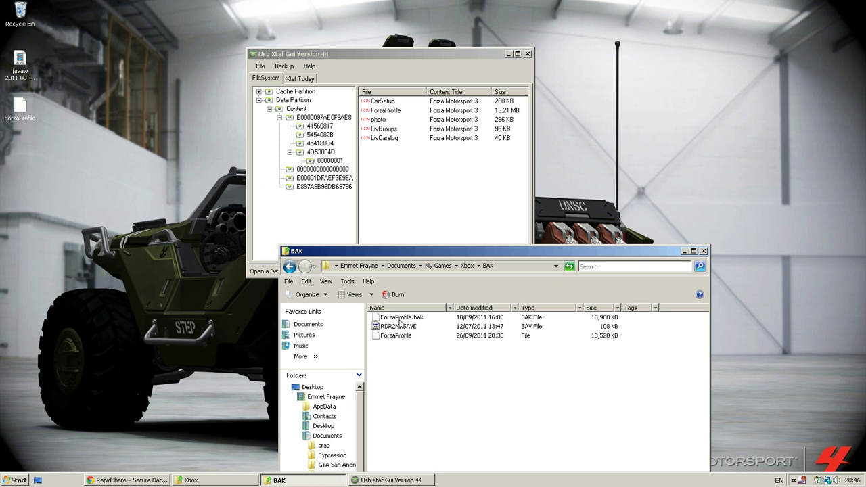
left_click(399, 319)
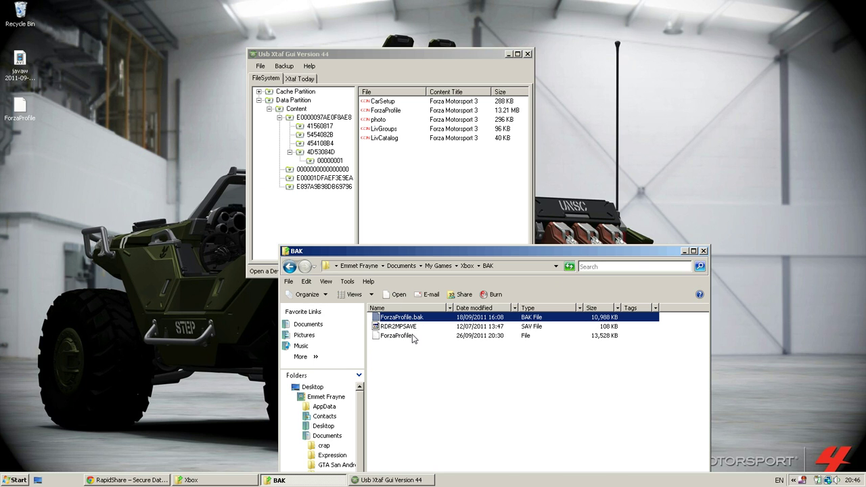
left_click(703, 251)
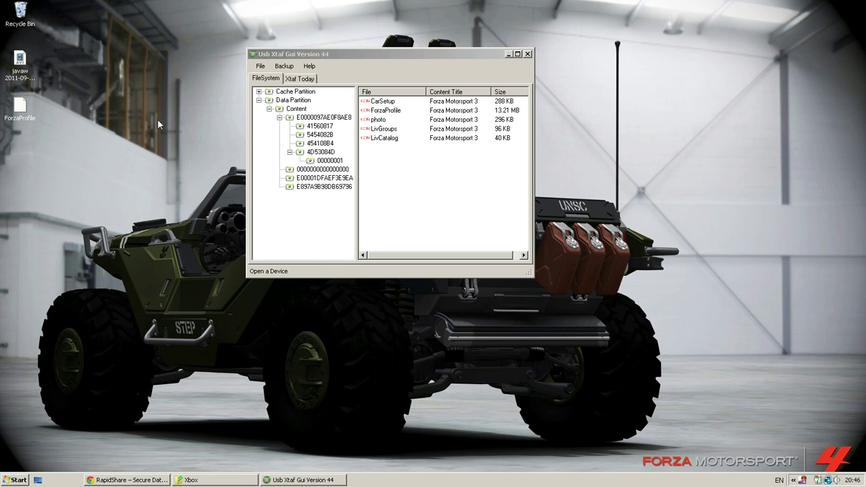
Delete ForzaProfile from the device's 00000001 folder and inject the modified ForzaProfile from the desktop in its place.
right_click(399, 111)
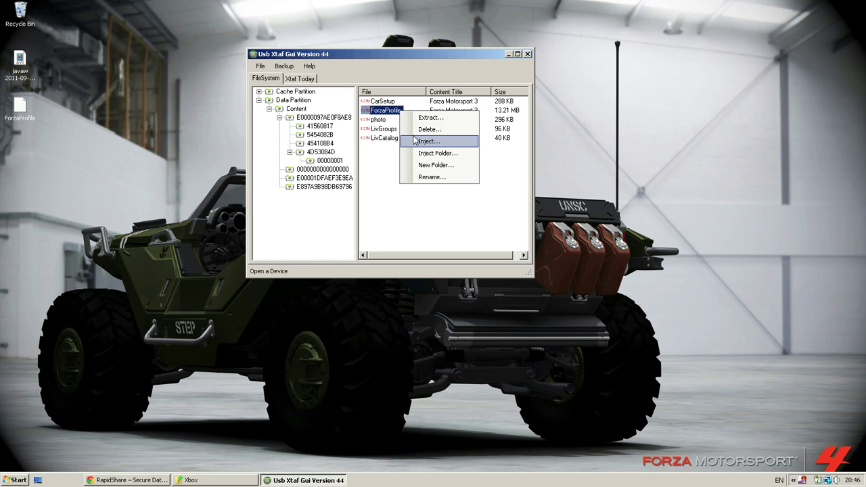
left_click(431, 129)
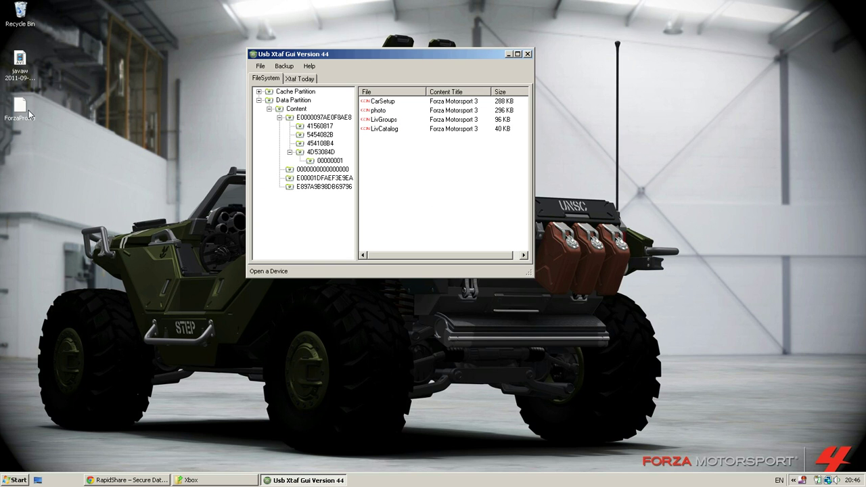
left_click_drag(28, 115, 432, 165)
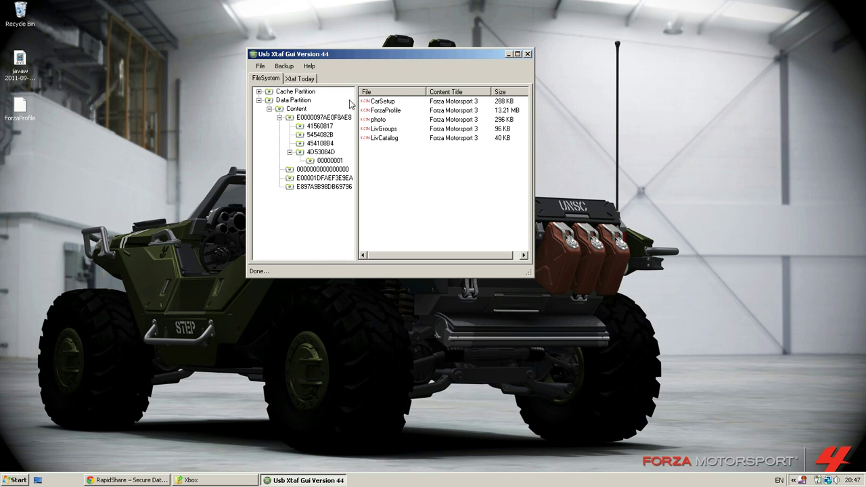
Close Usb Xtaf Gui.
left_click(261, 69)
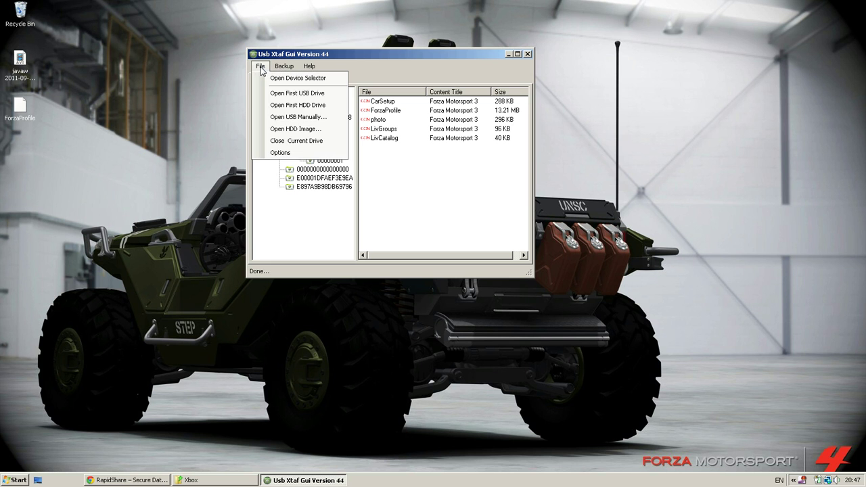
left_click(195, 113)
left_click(527, 54)
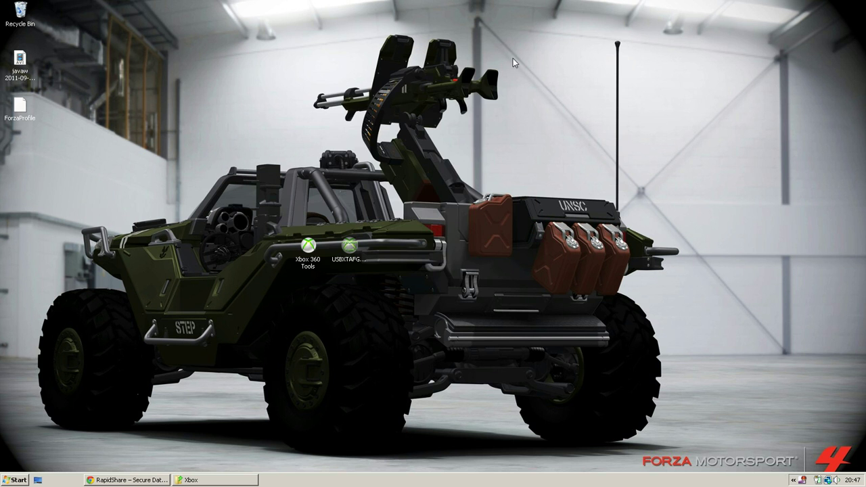
Safely remove Removable Disk (F:) from the Computer window and close that window.
left_click(15, 480)
left_click(166, 258)
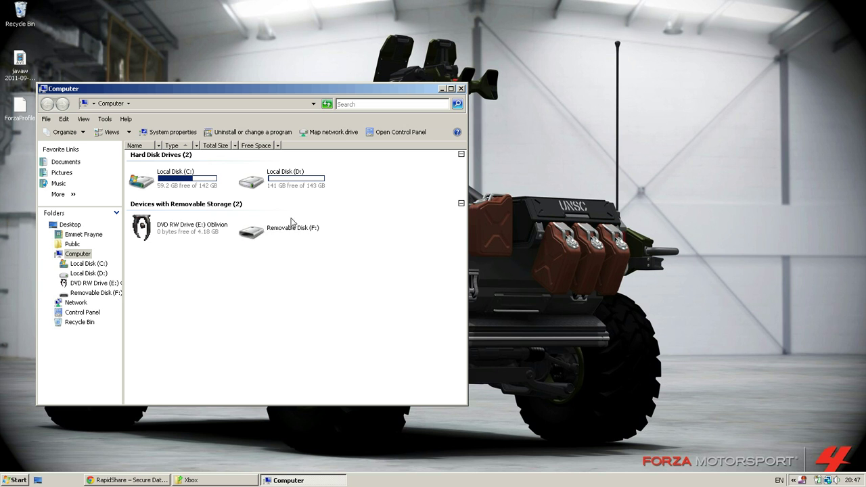
right_click(272, 232)
left_click(336, 384)
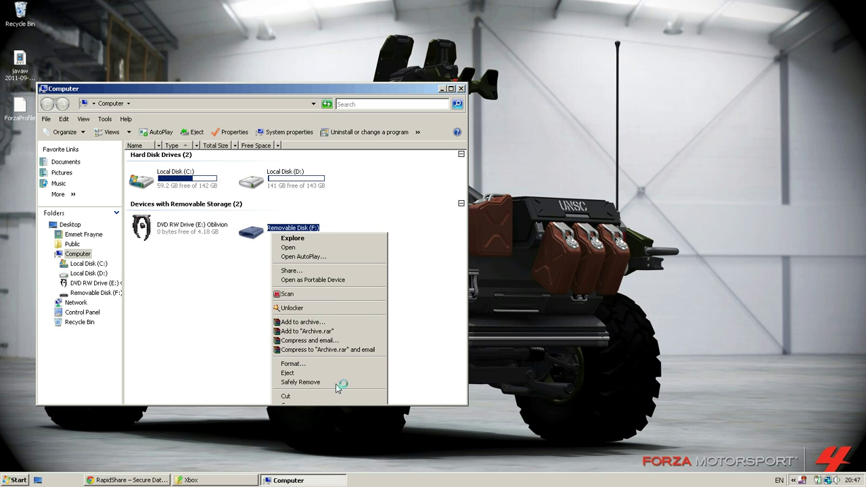
left_click(792, 444)
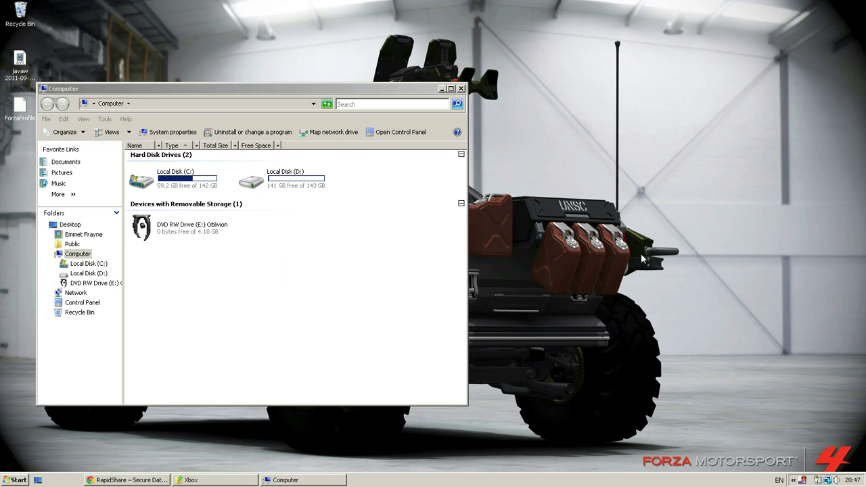
left_click(460, 89)
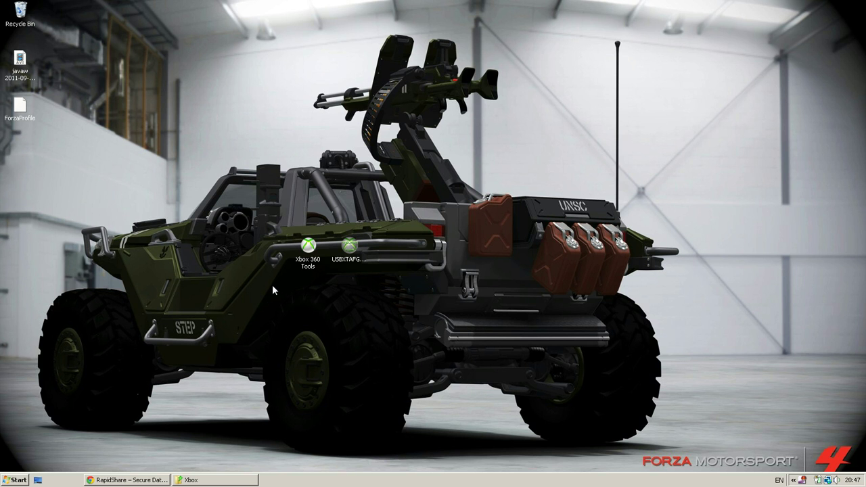